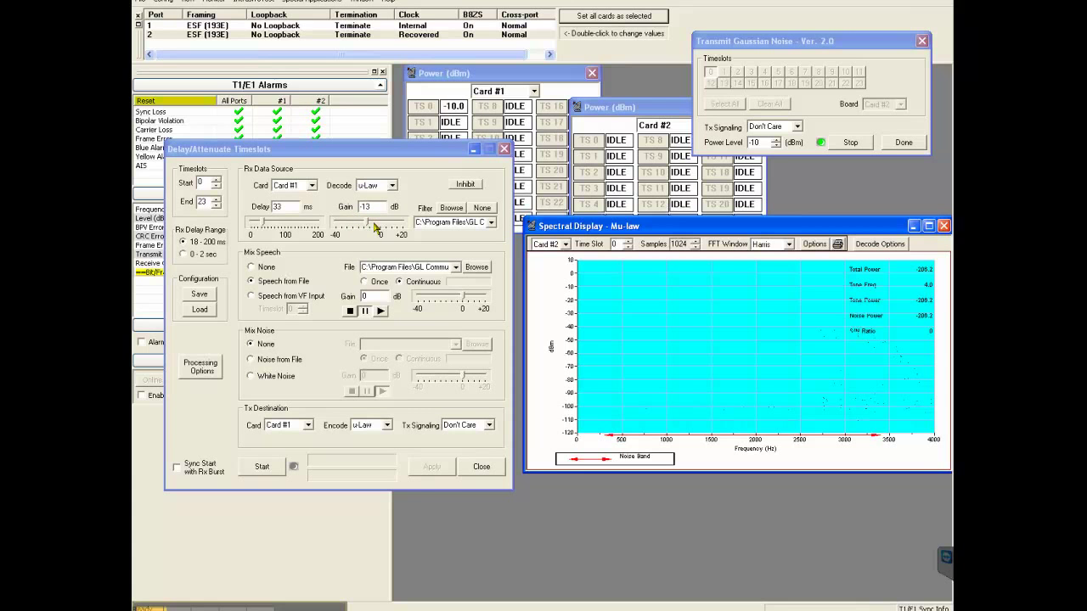
Glance at the receive filter list, then switch to the Echotest HyperTerminal session
left_click(490, 222)
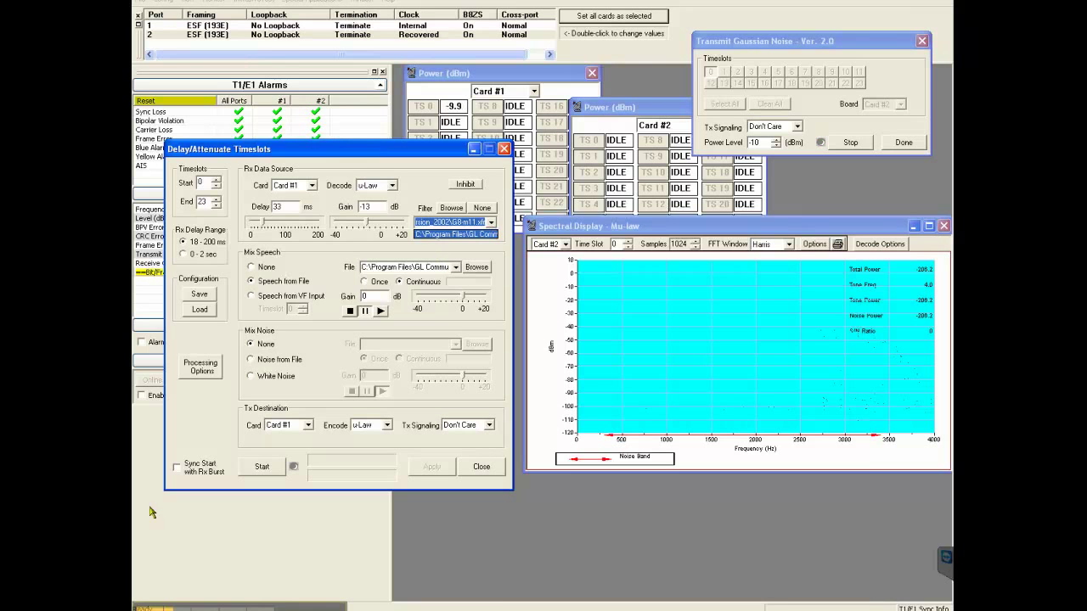
key("alt+Tab")
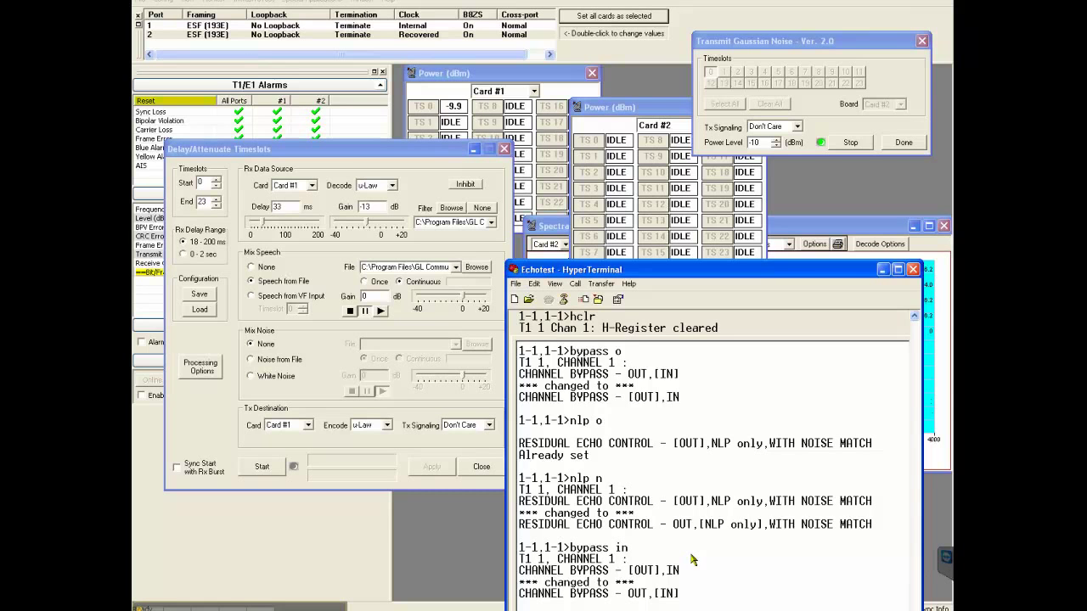
Minimize the Echotest terminal and start the Delay/Attenuate Timeslots run
left_click(883, 270)
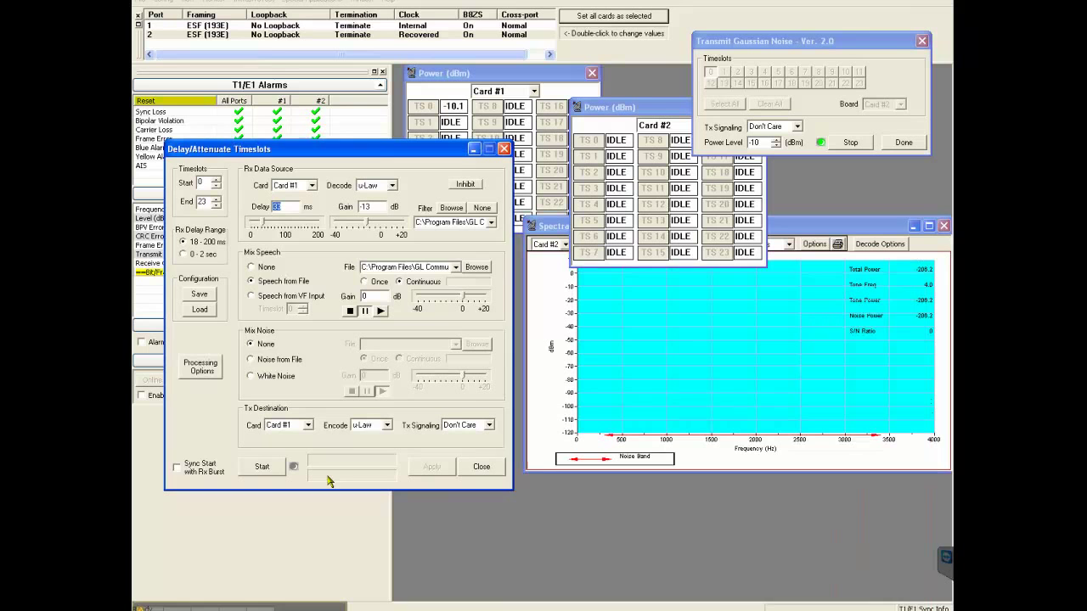
left_click(262, 467)
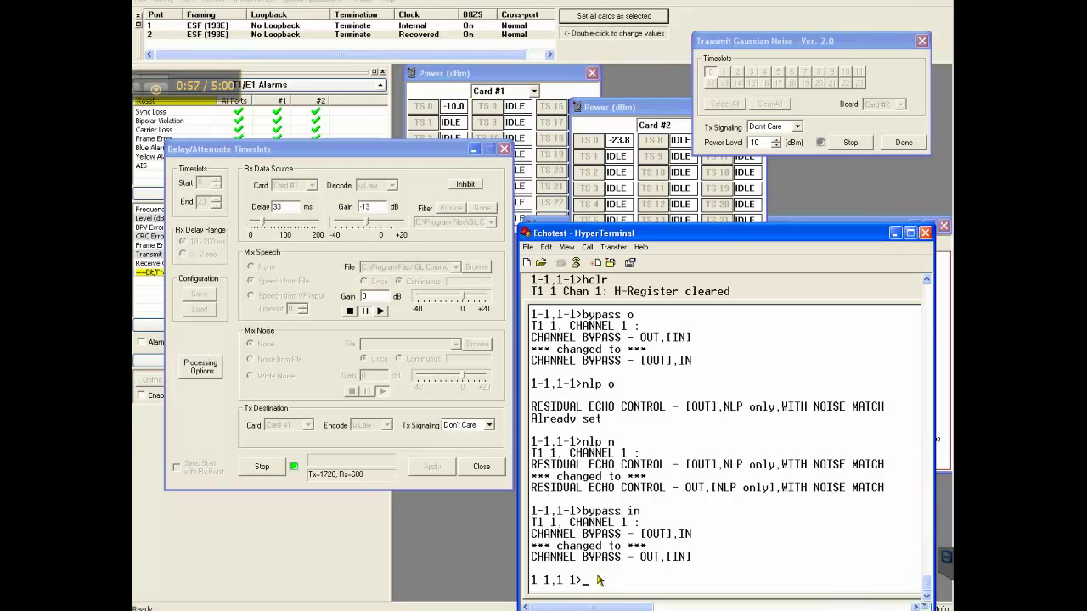
Clear the H-register with hclr and set channel bypass to OUT
type("hc")
type("lr")
key("Return")
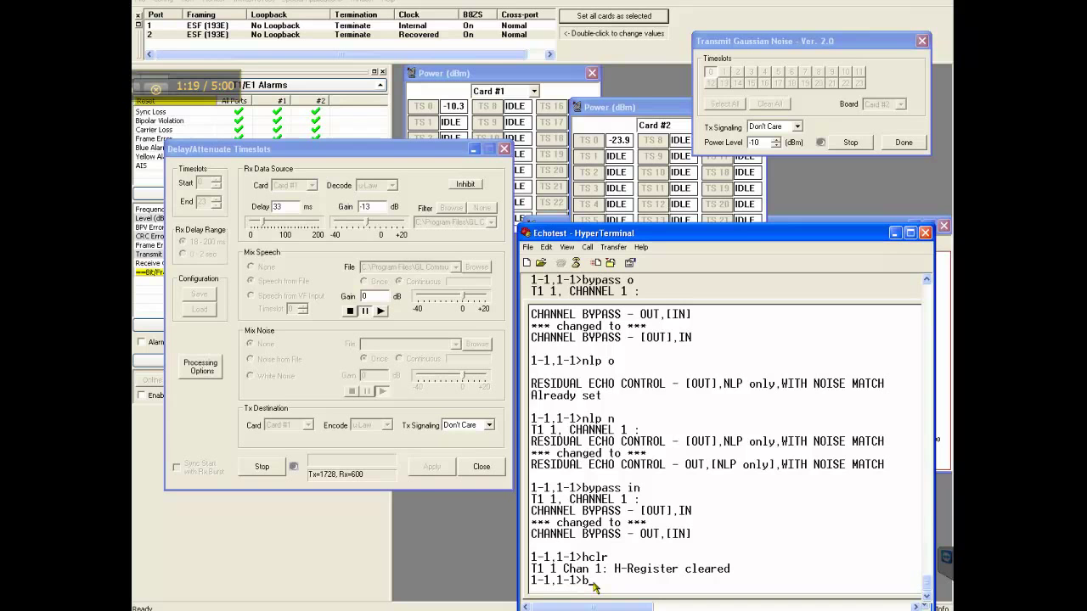
type("pass o")
key("Return")
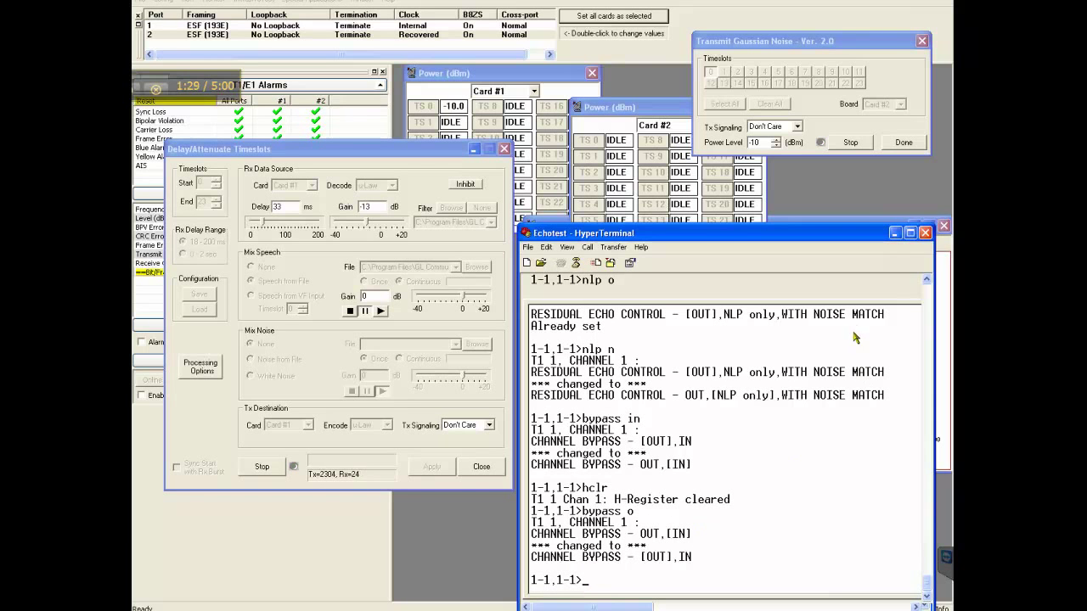
left_click(894, 232)
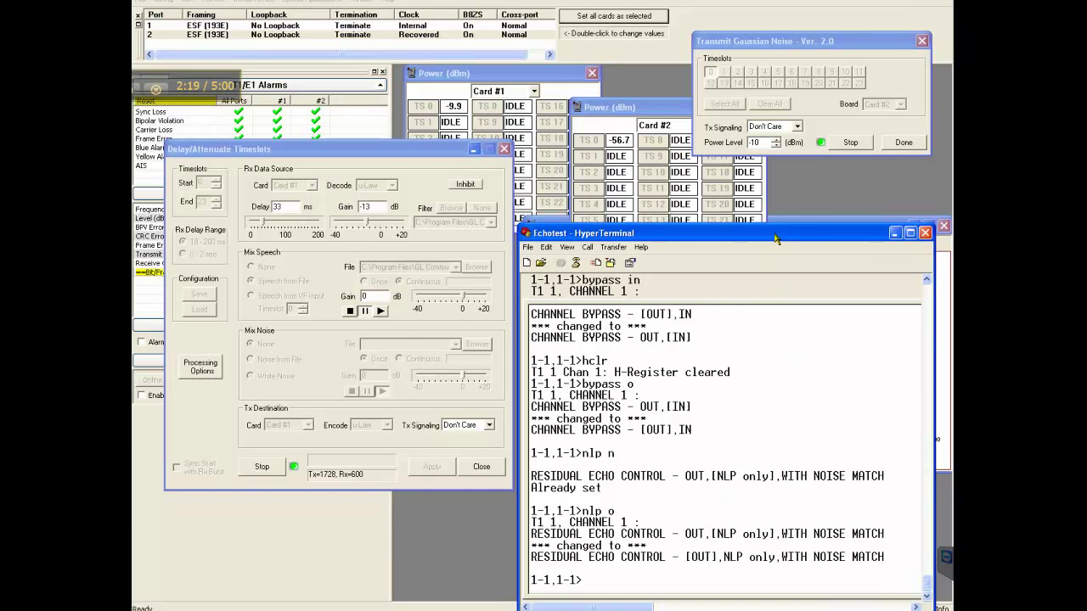
Move the Echotest window left beside the spectrum and clear the H-register again with hclr
left_click_drag(545, 238, 311, 237)
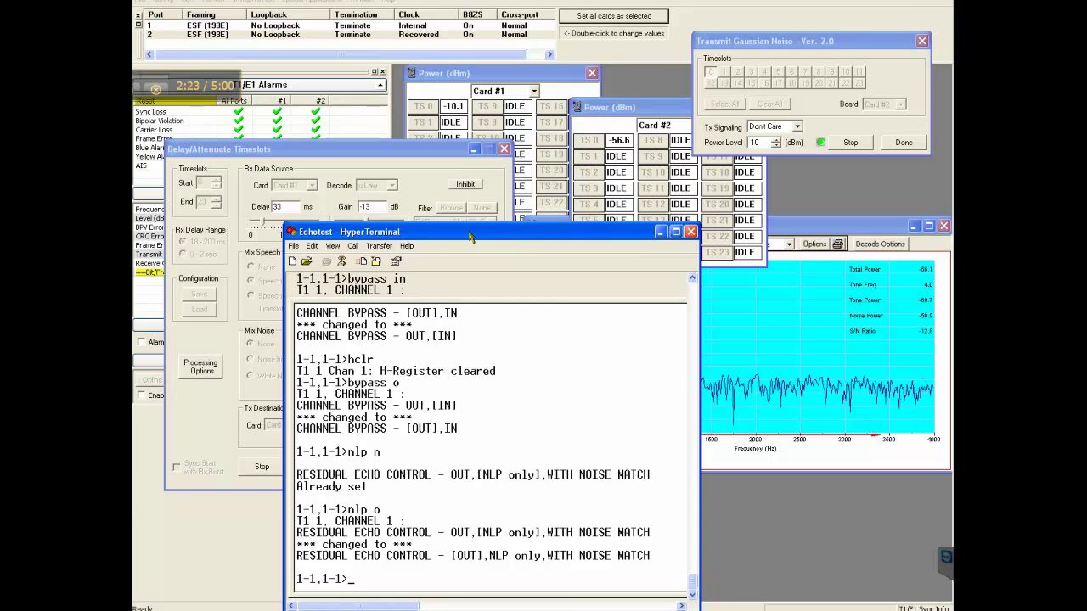
left_click_drag(470, 234, 332, 219)
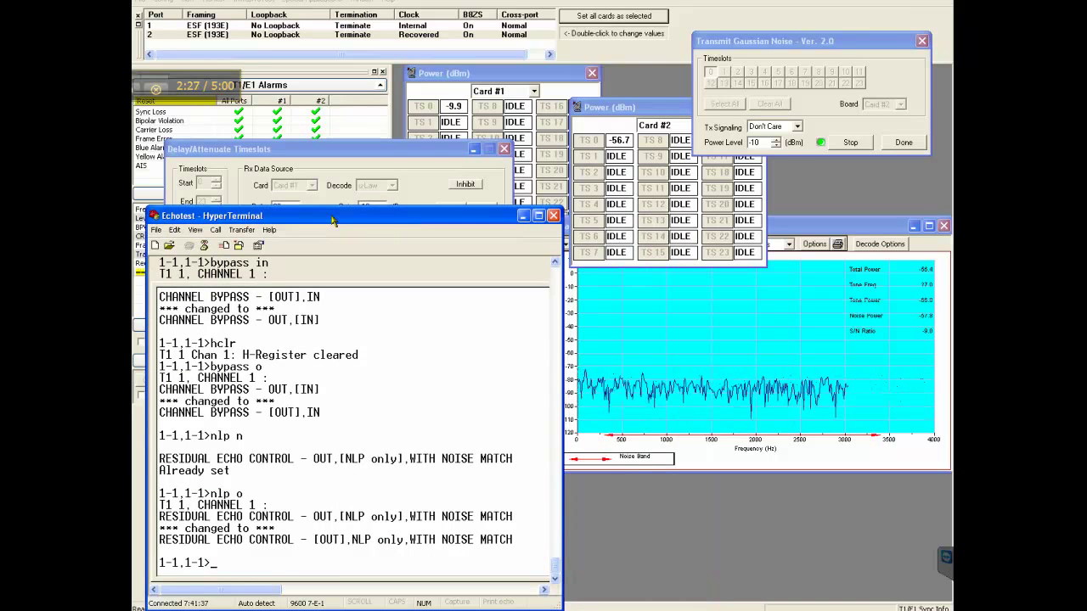
type("hc")
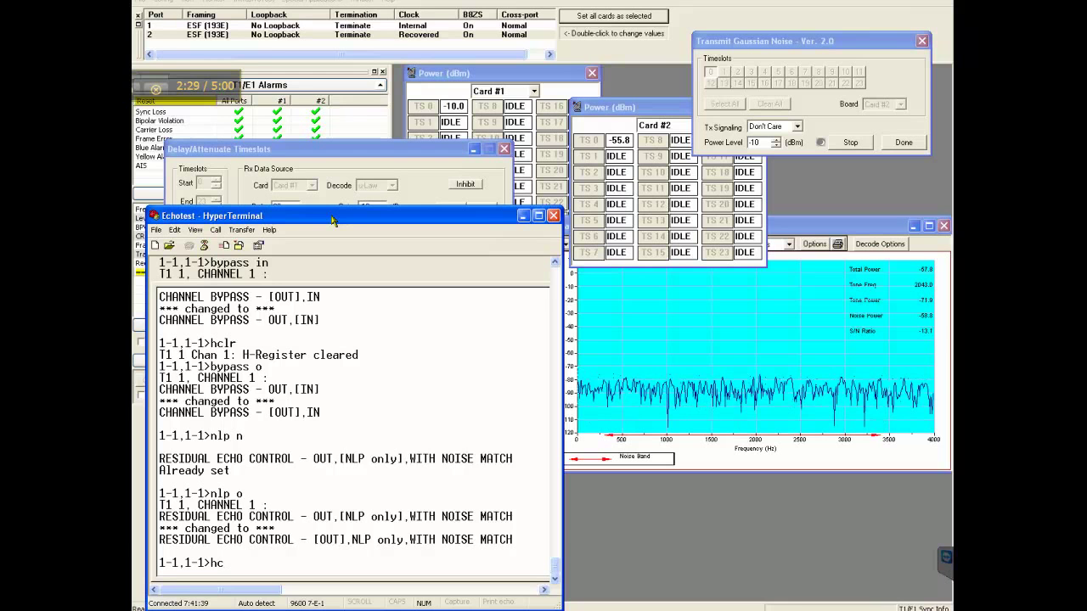
type("lr")
left_click(836, 230)
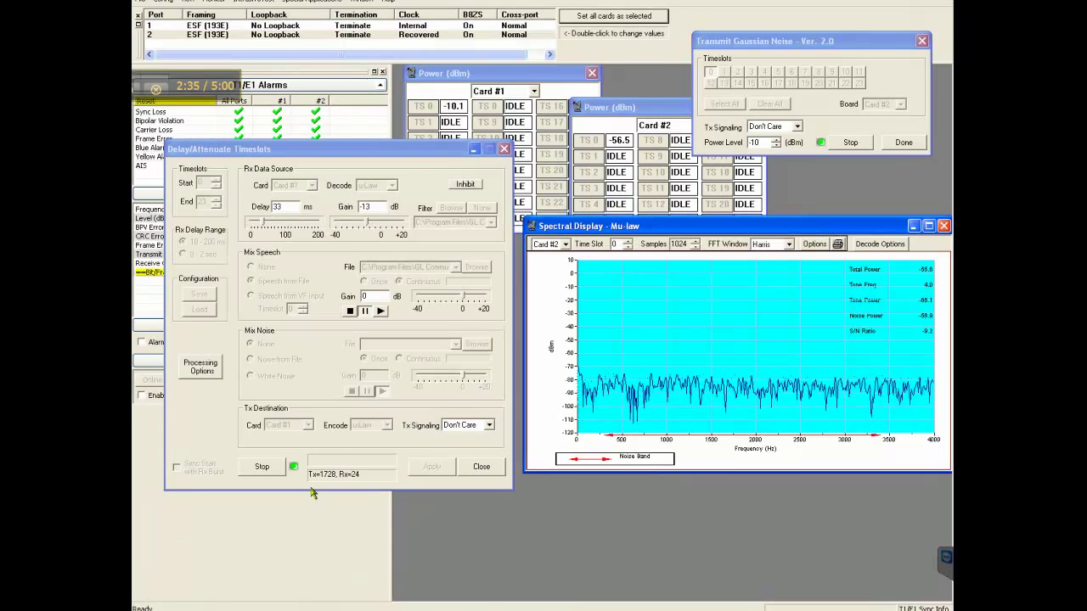
key("alt+Tab")
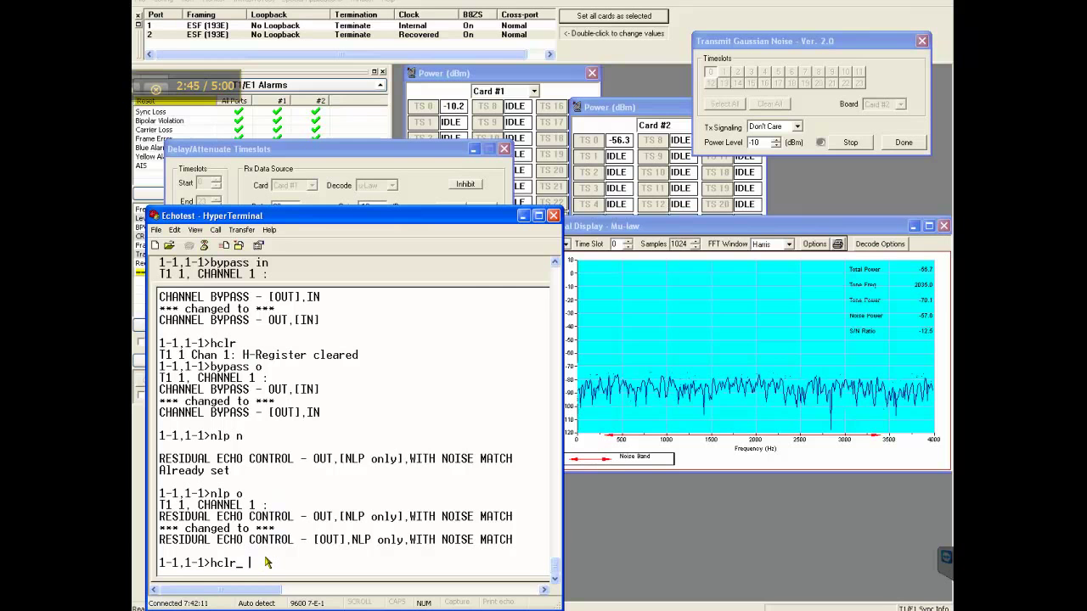
key("Return")
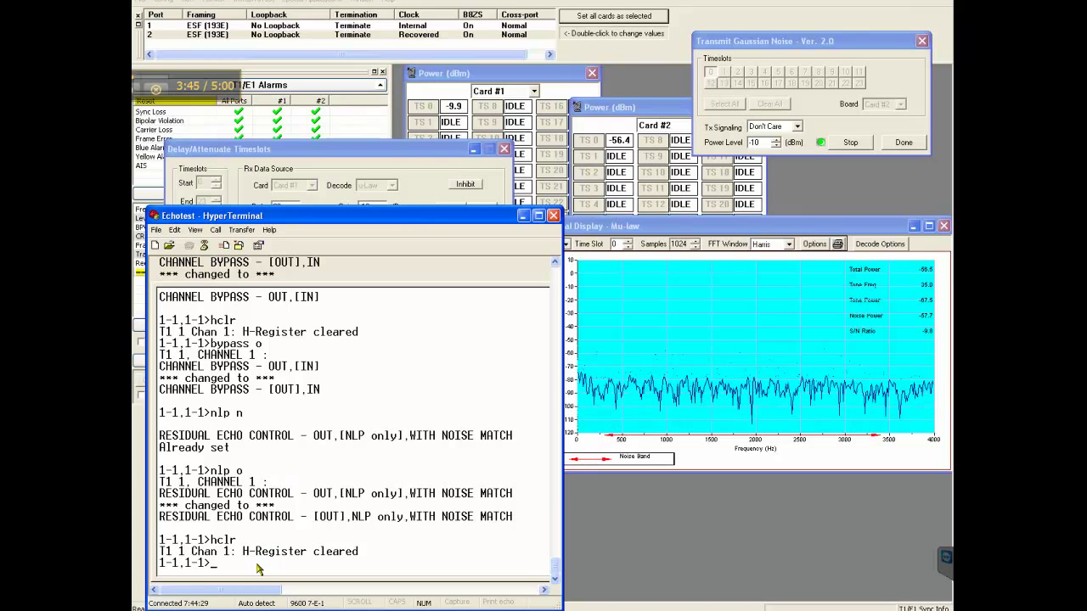
Switch residual echo control back to NLP only with the nlp n command
type("nlp")
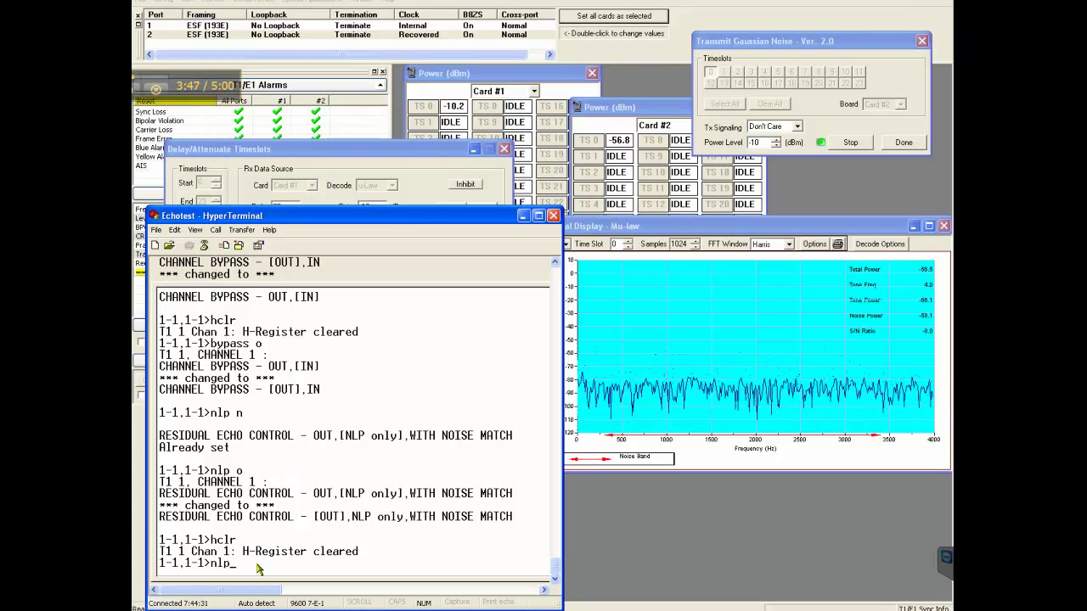
type(" n")
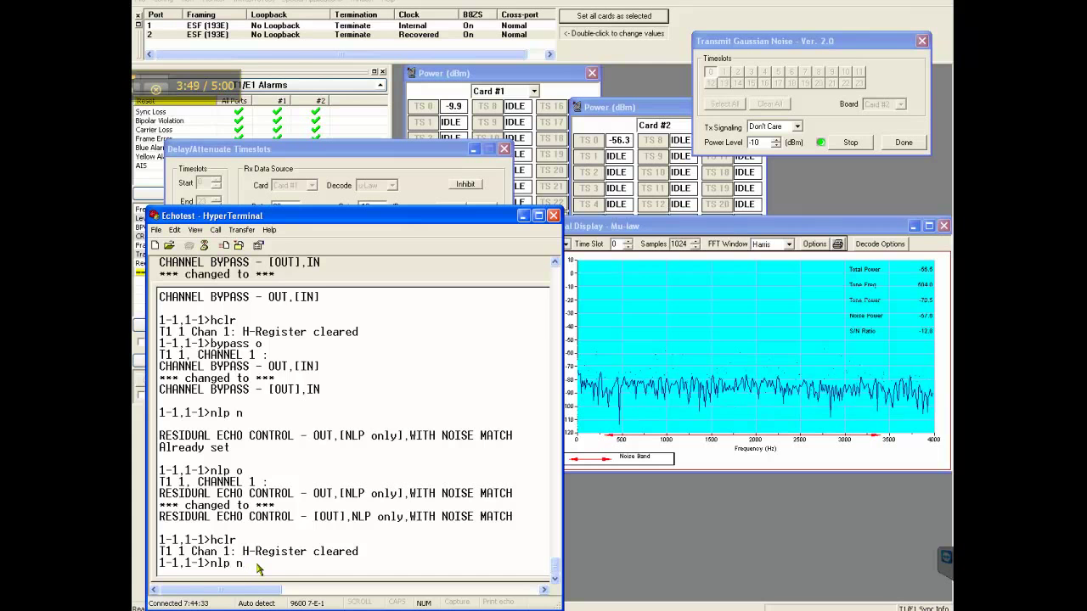
key("Return")
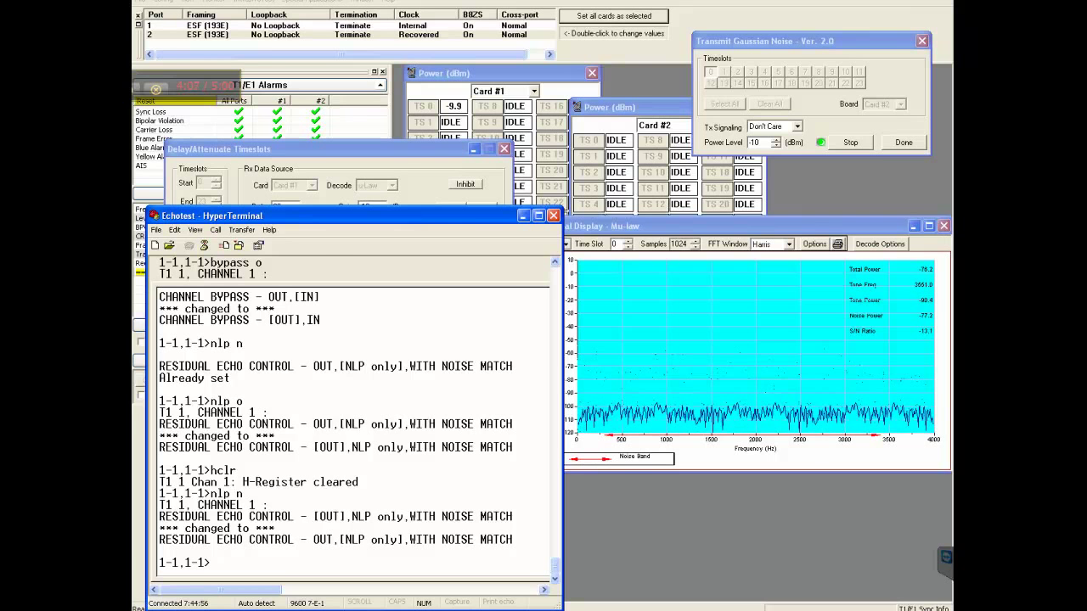
Bring the running 33 ms, -13 dB Delay/Attenuate Timeslots dialog forward via Special Applications > Echo Test Solutions
left_click(522, 215)
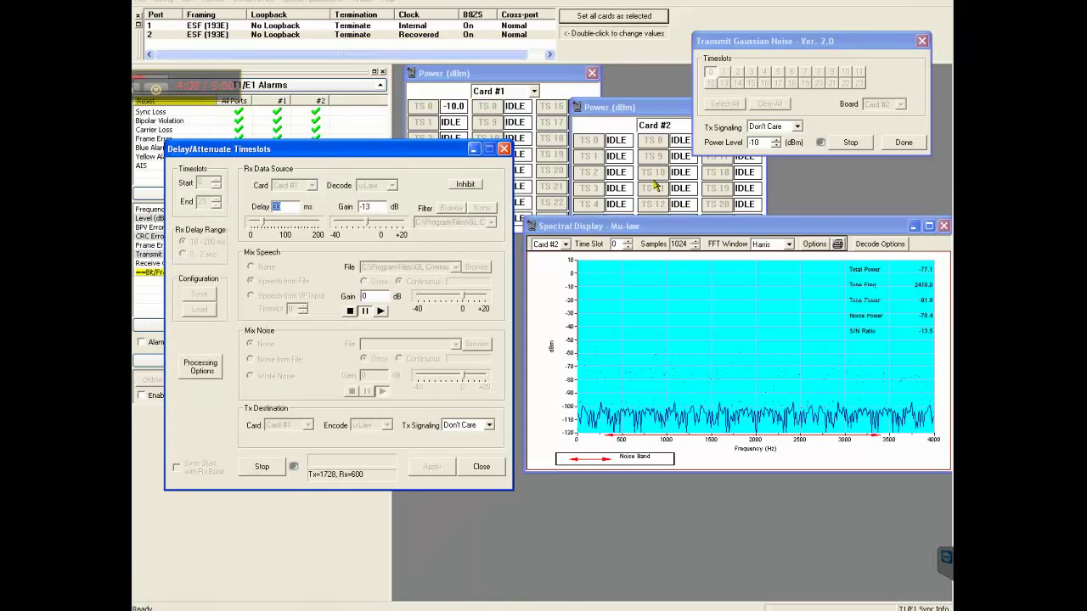
left_click(262, 4)
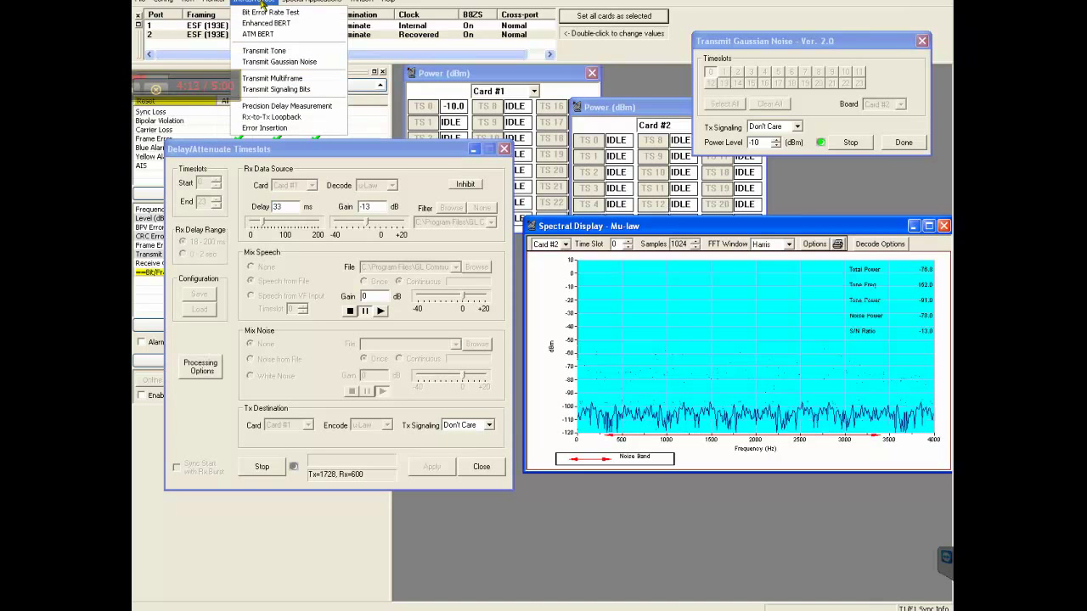
left_click(268, 65)
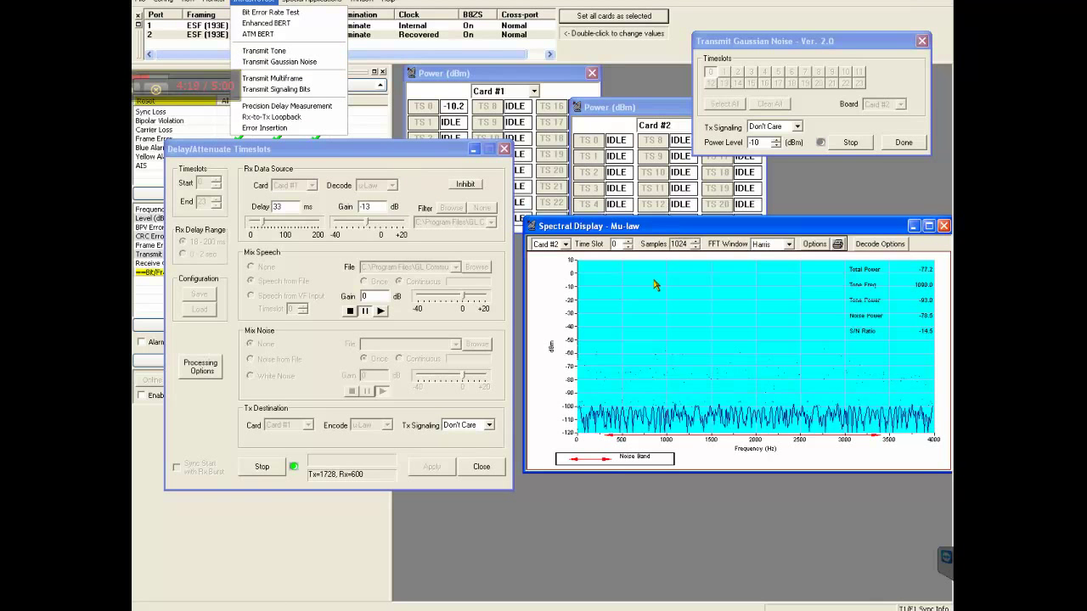
mouse_move(213, 4)
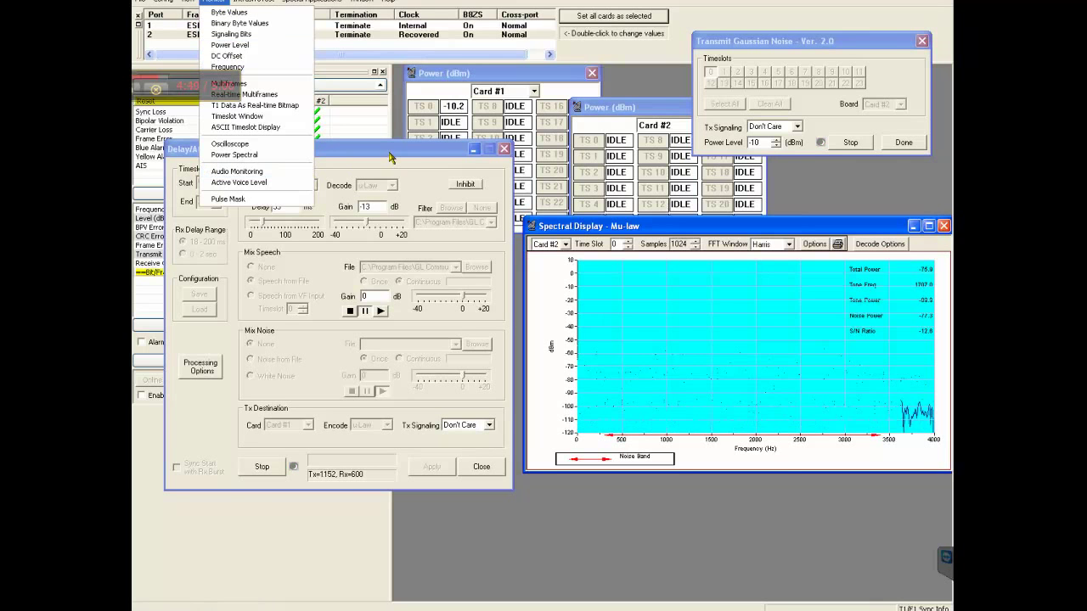
mouse_move(308, 4)
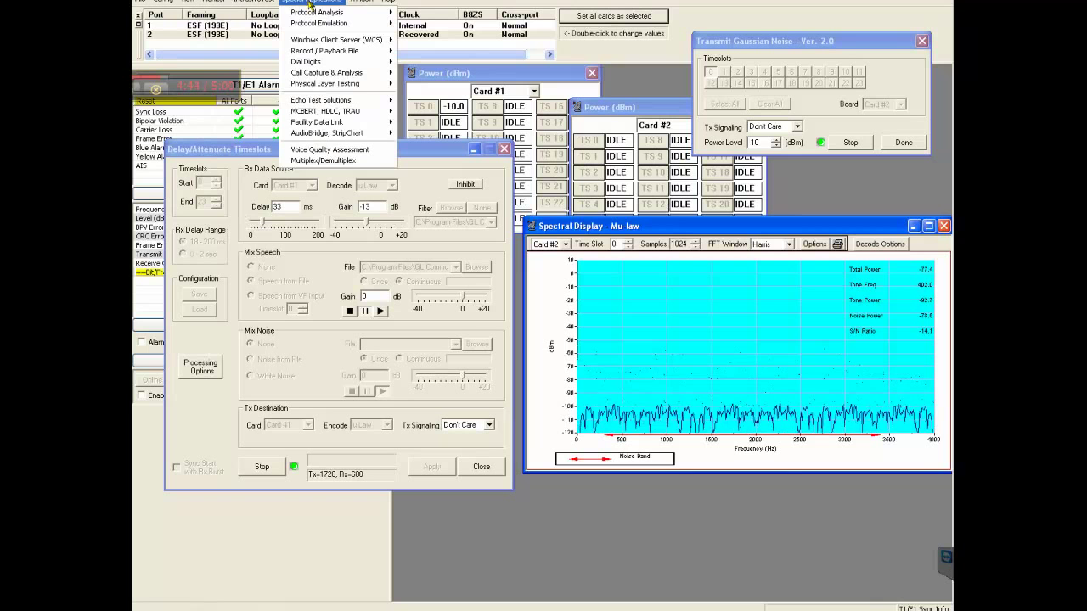
mouse_move(338, 103)
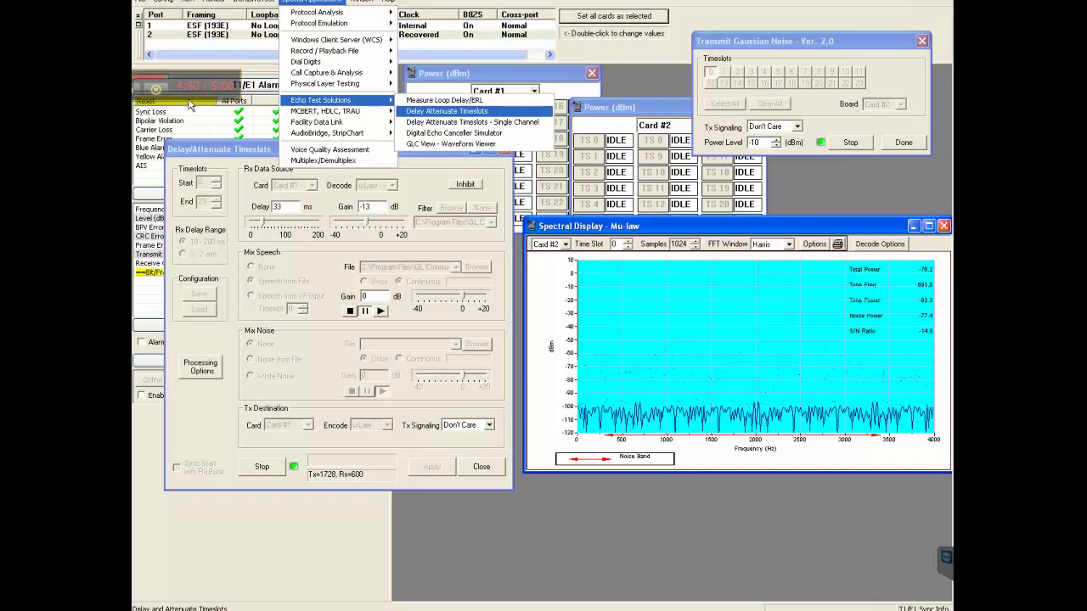
left_click(454, 115)
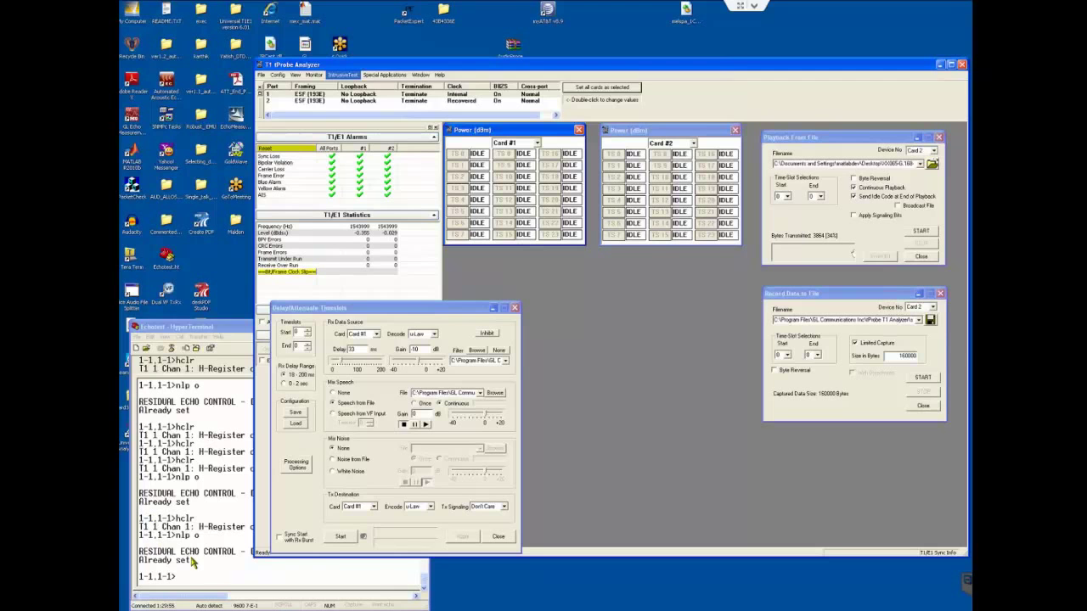
Clear the H-register and turn NLP off with nlp o in the Echotest terminal
left_click(217, 574)
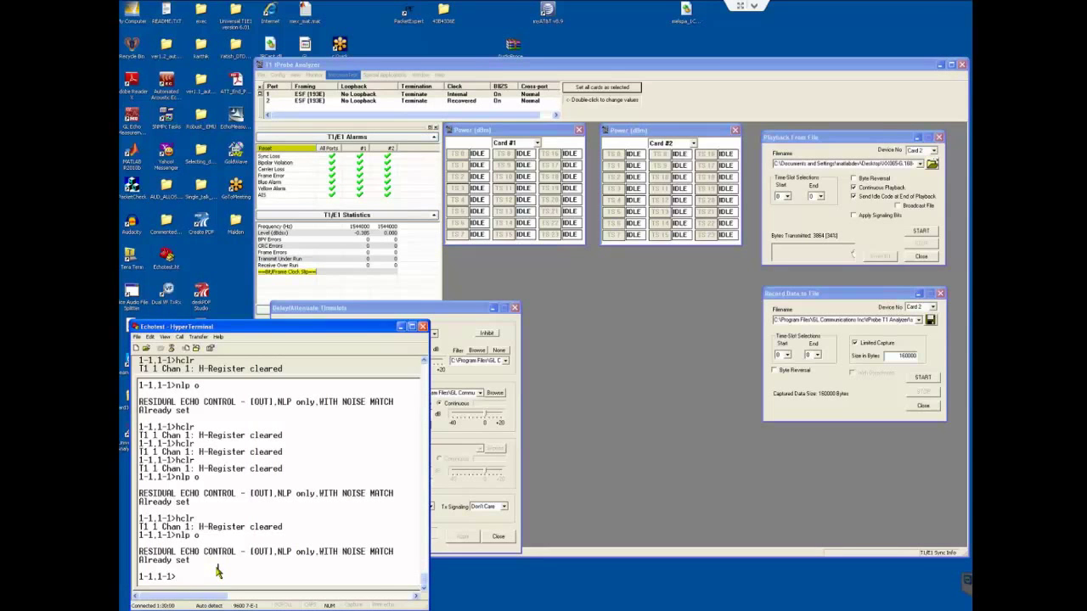
type("hclr")
key("Return")
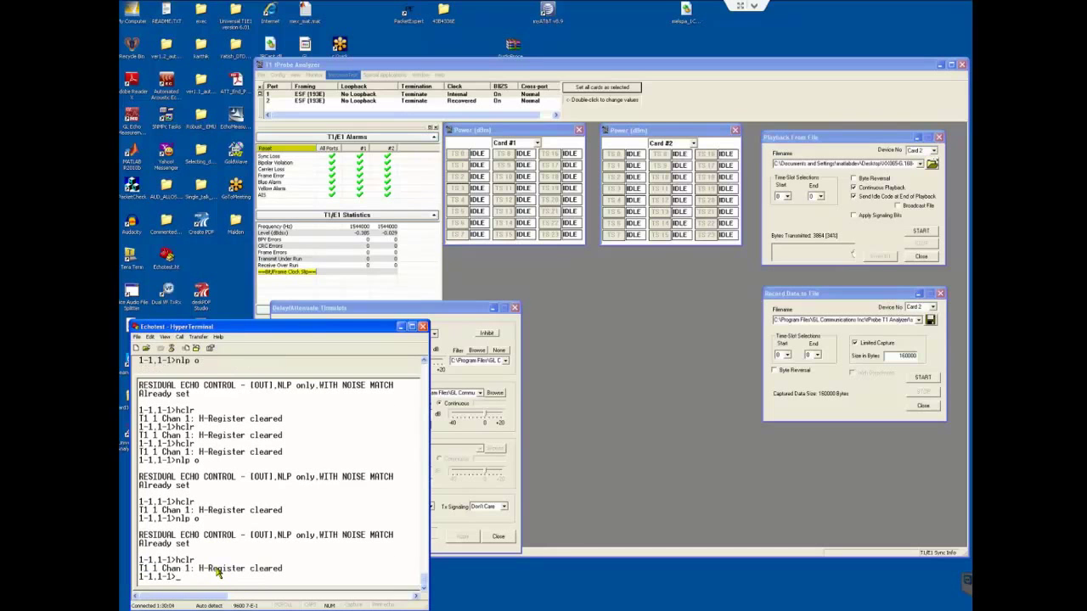
type("nlp o")
key("Return")
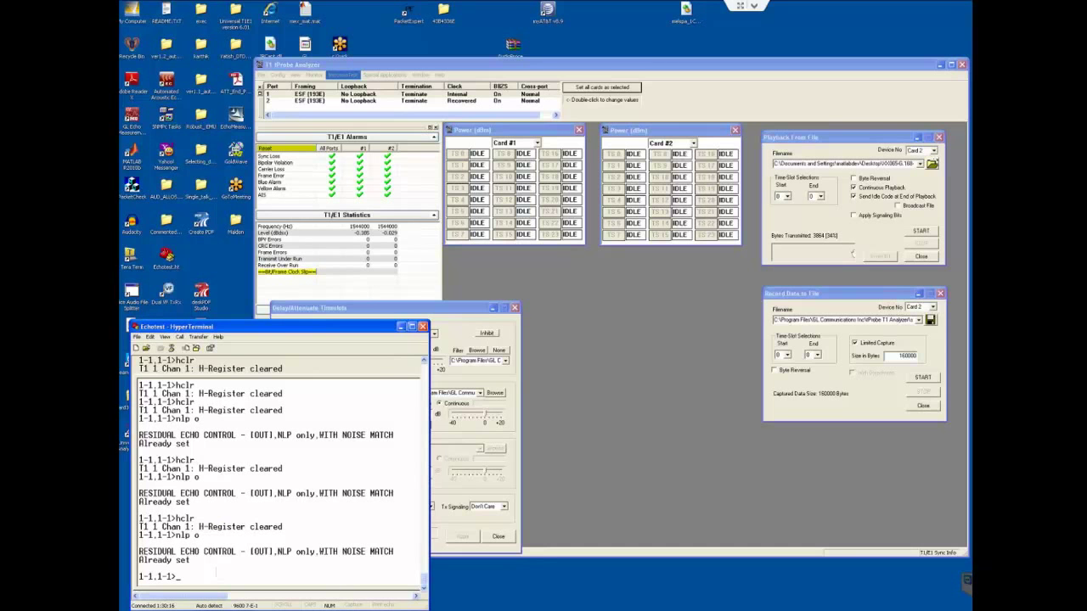
key("alt+Tab")
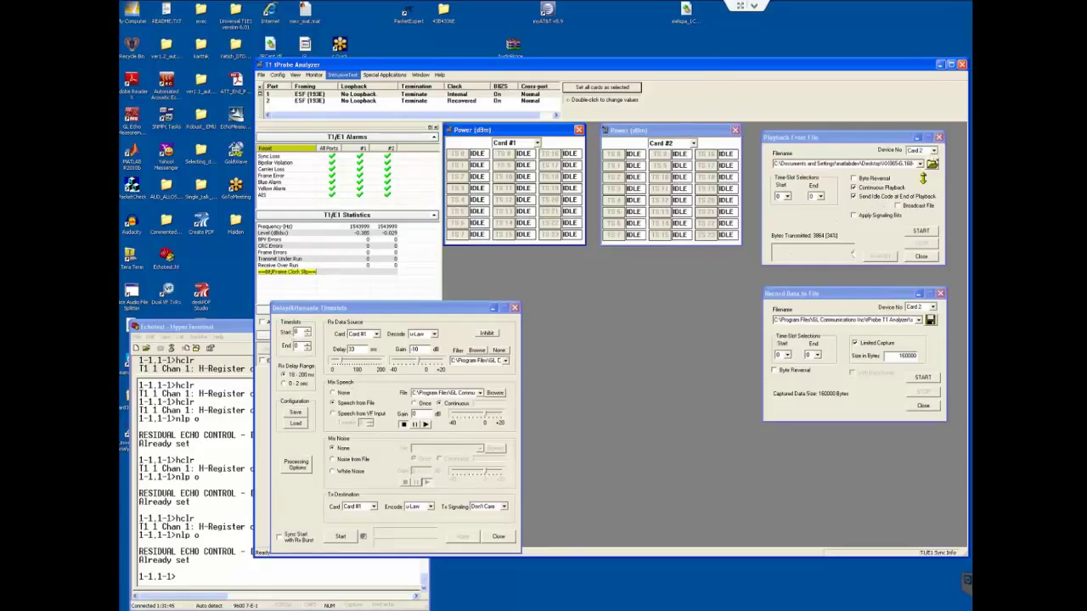
Browse the Special Applications menu, then start Record Data to File, raising the overwrite warning
left_click(380, 75)
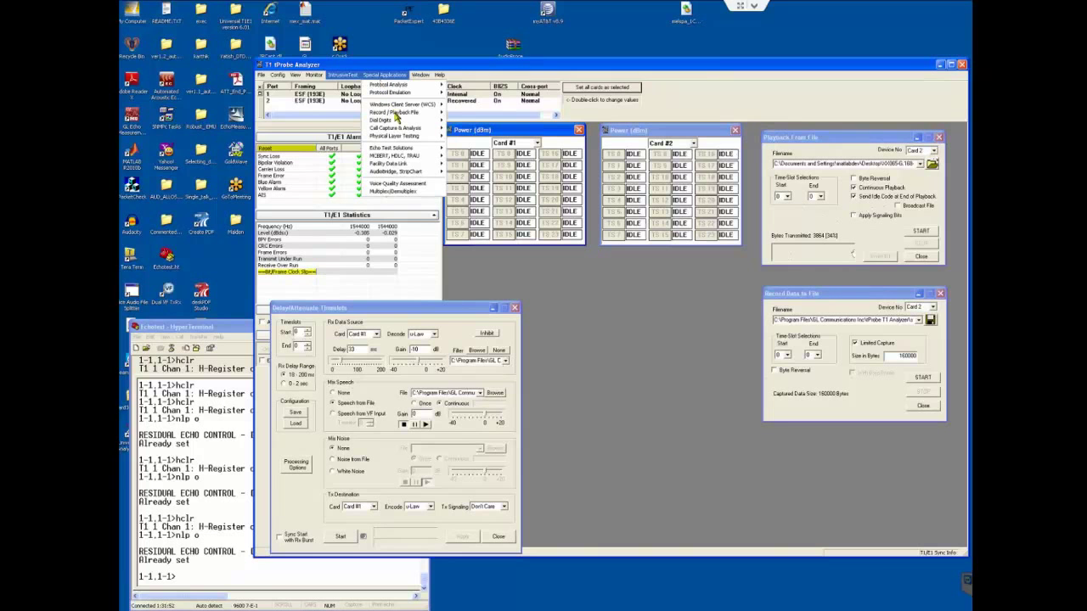
mouse_move(398, 115)
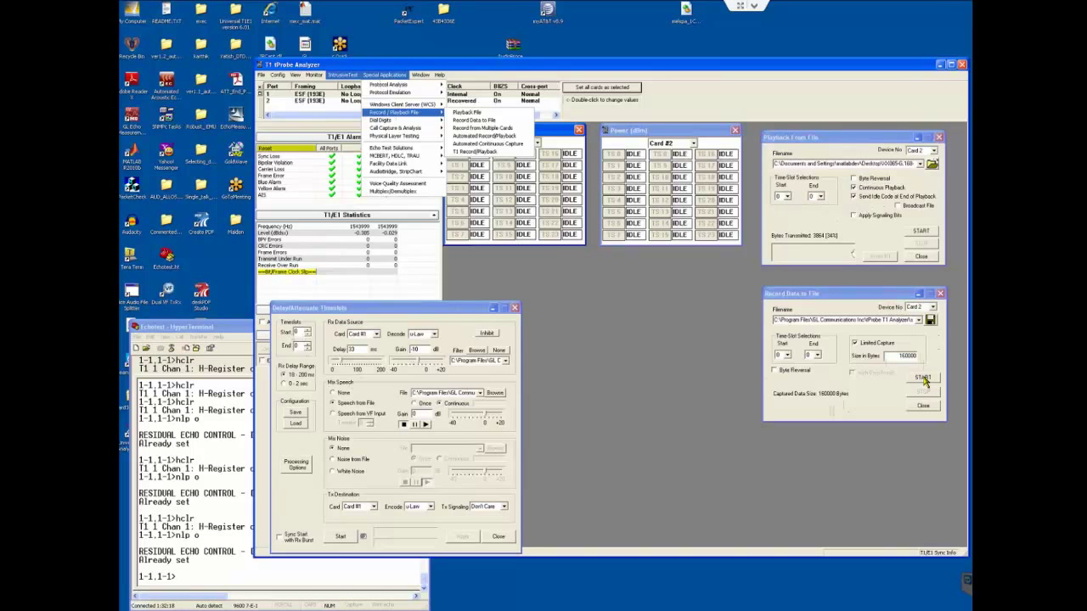
left_click(924, 382)
left_click(923, 382)
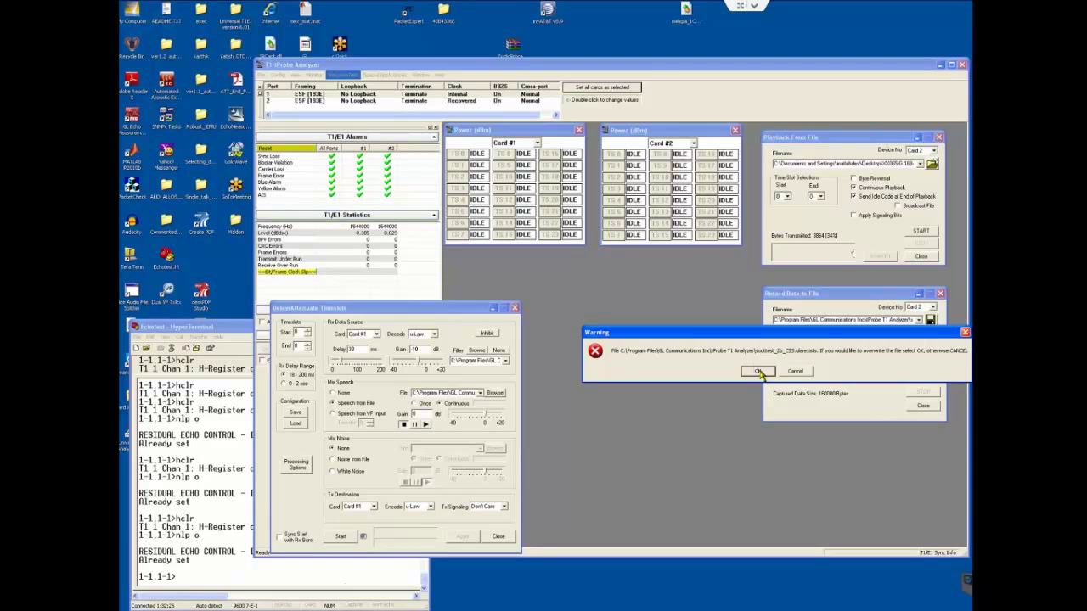
Allow overwriting the capture file, then start the delay/attenuate test and speech file playback
left_click(758, 372)
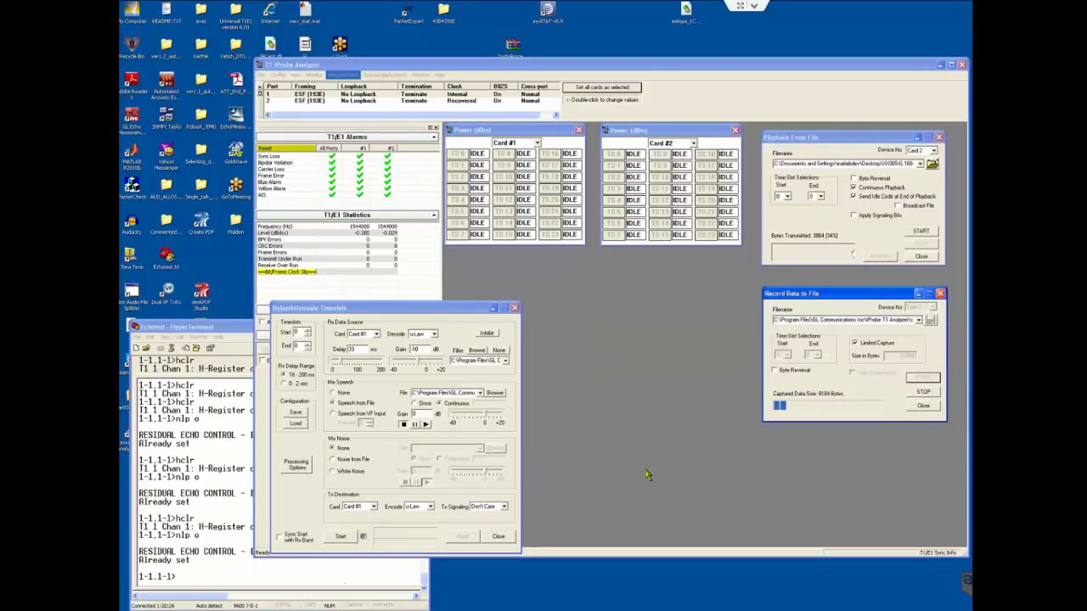
left_click(340, 537)
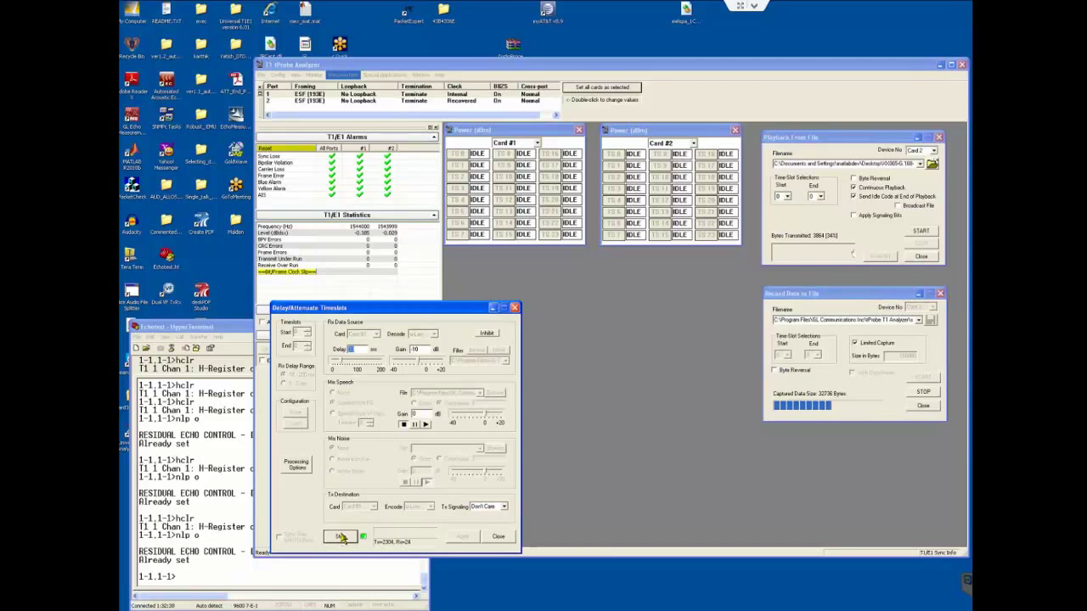
left_click(922, 232)
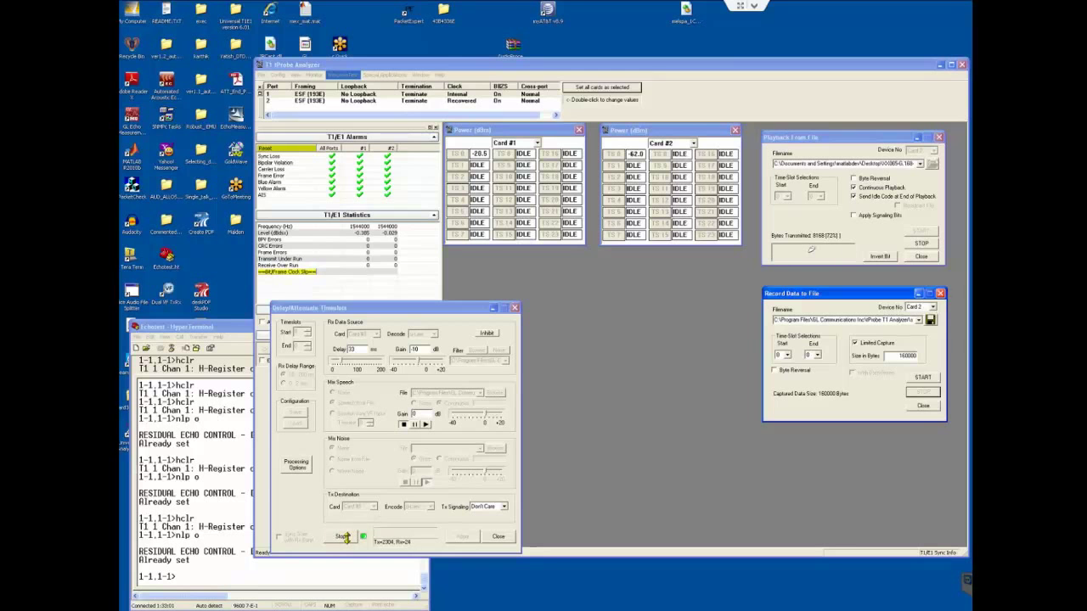
Stop the delay test and playback, then open outtest2b_CSS.ula in GLCView as T1 µ-law
left_click(344, 537)
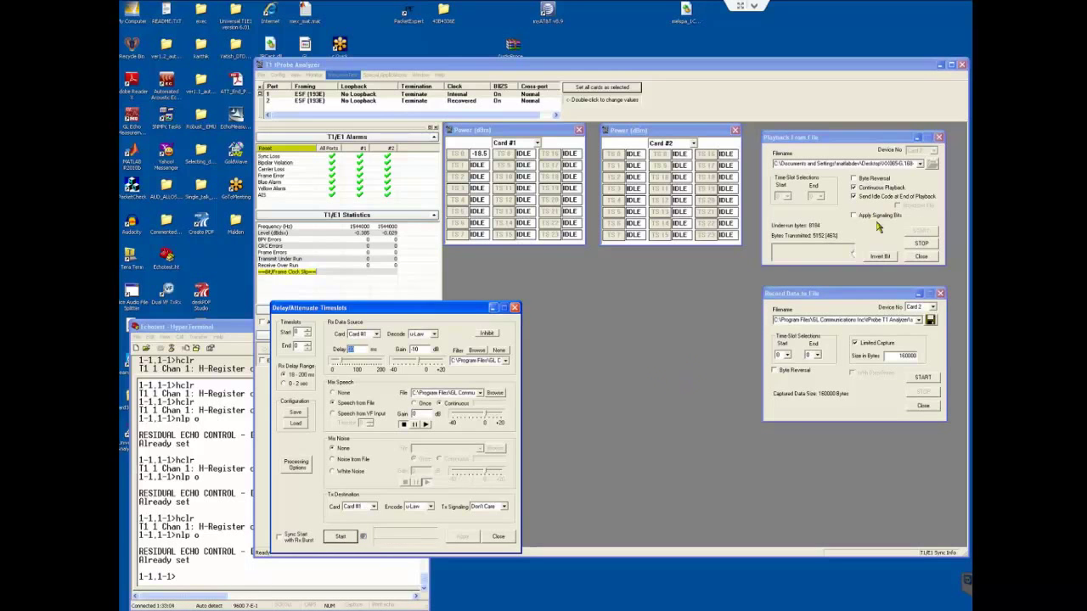
left_click(924, 244)
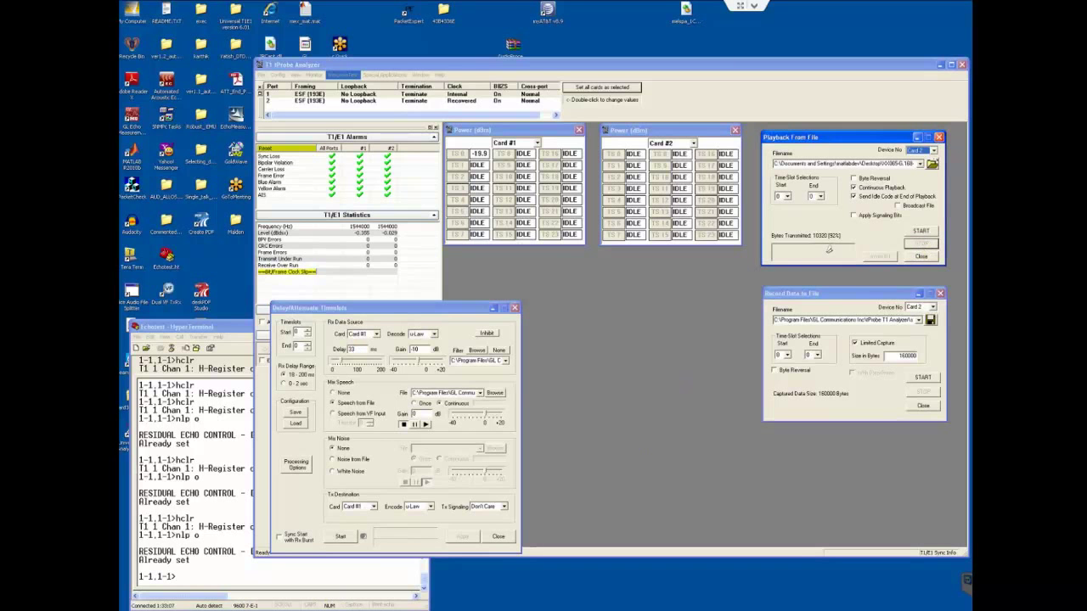
left_click(385, 75)
mouse_move(404, 147)
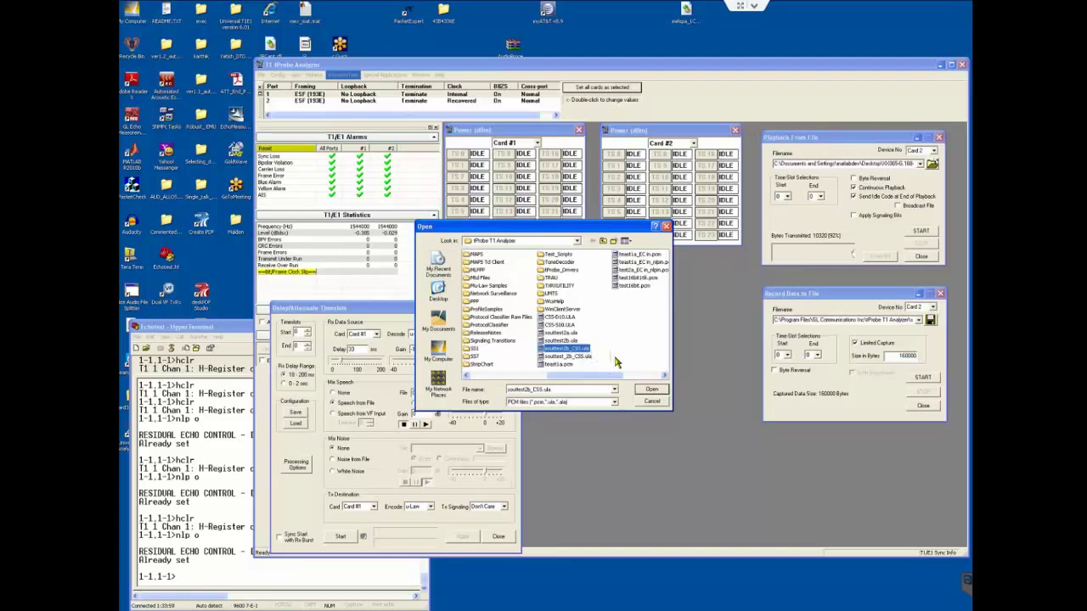
left_click(651, 390)
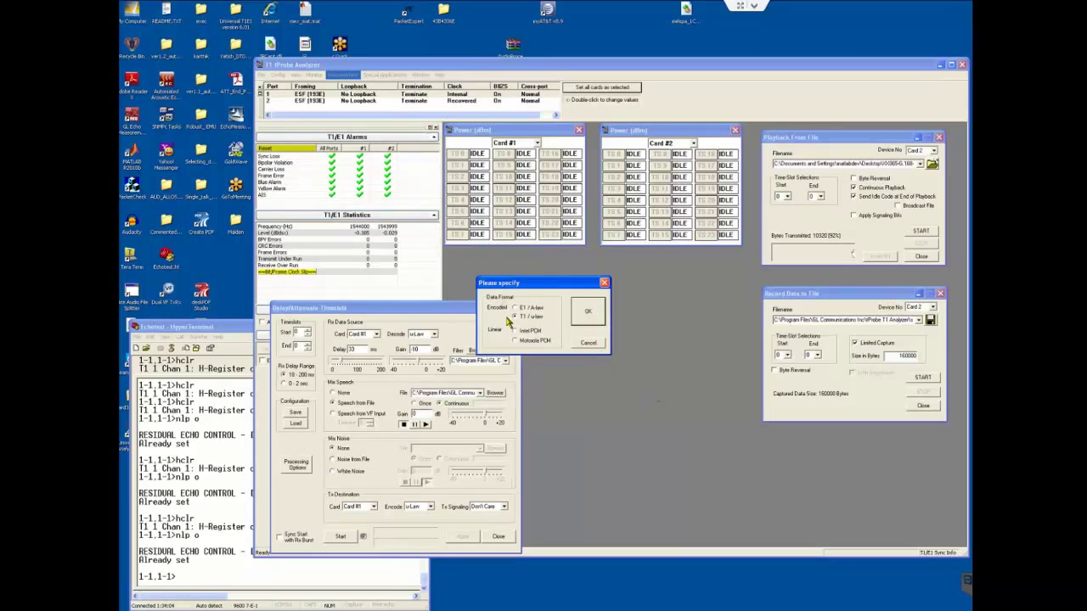
left_click(586, 314)
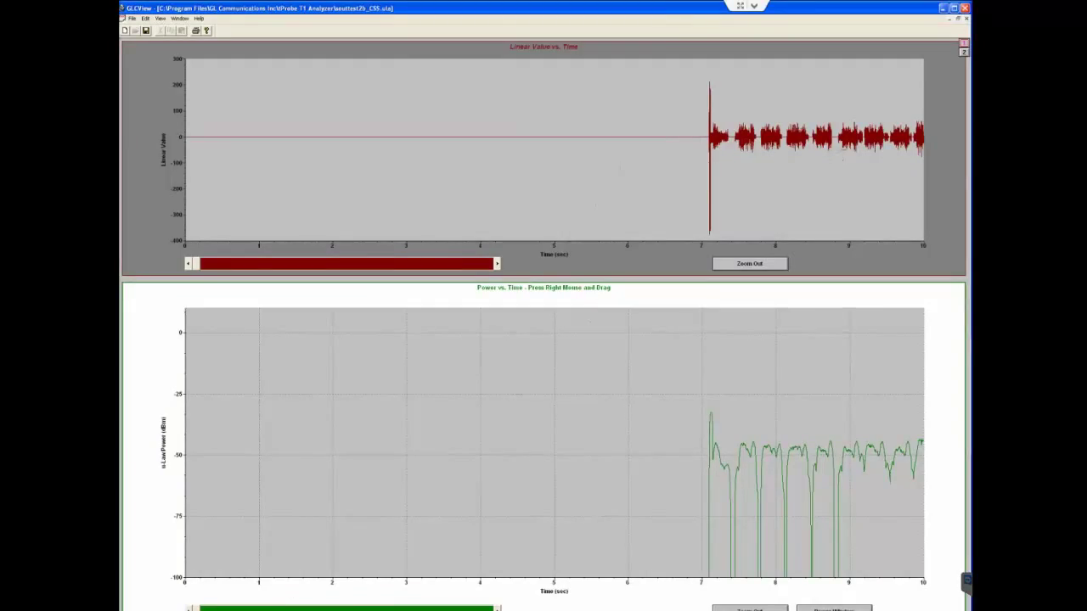
Zoom the Power vs Time plot near 7 s, then scroll both plots to 12–22 s
left_click_drag(702, 475, 849, 475)
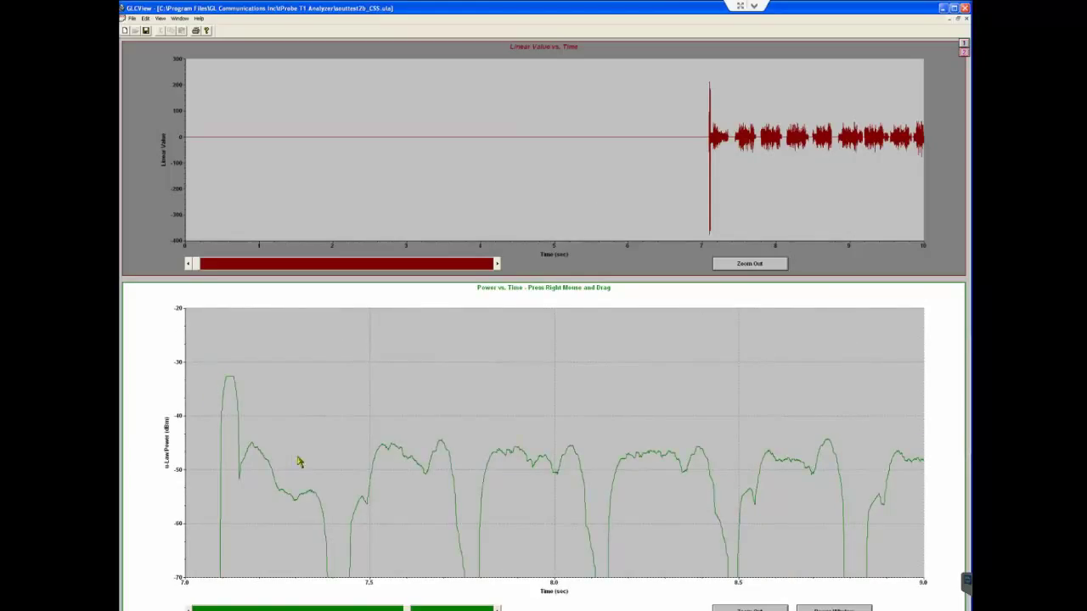
left_click_drag(329, 507, 217, 355)
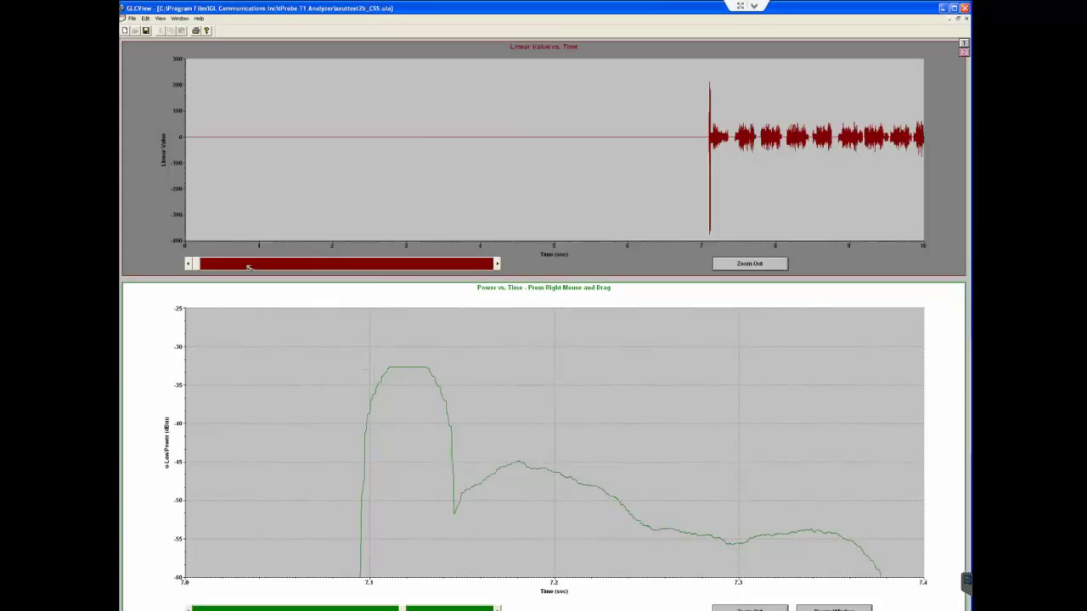
left_click(355, 269)
left_click_drag(355, 268, 459, 268)
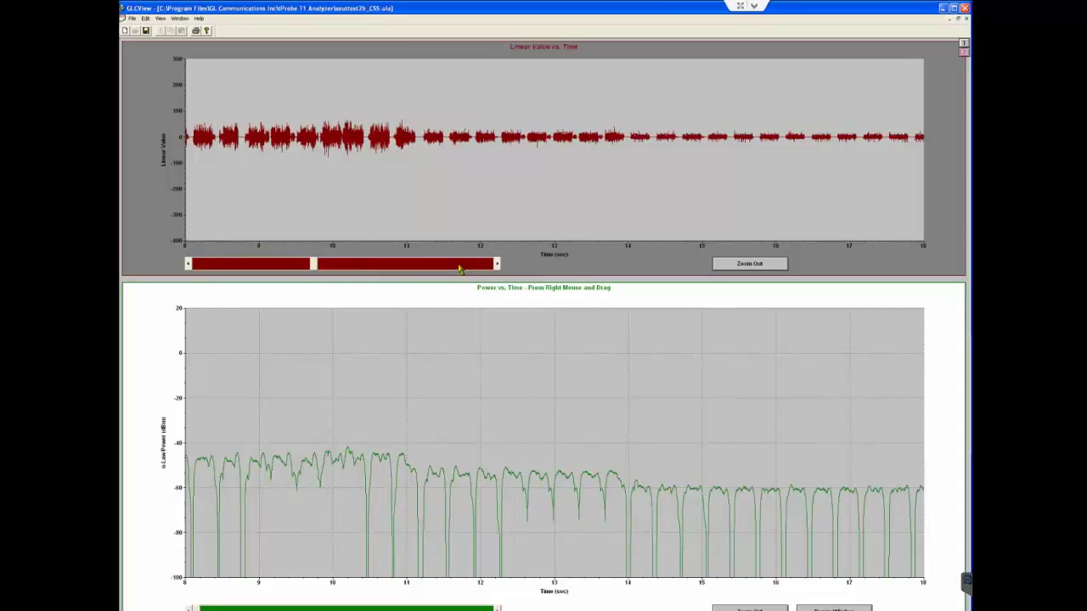
left_click(459, 268)
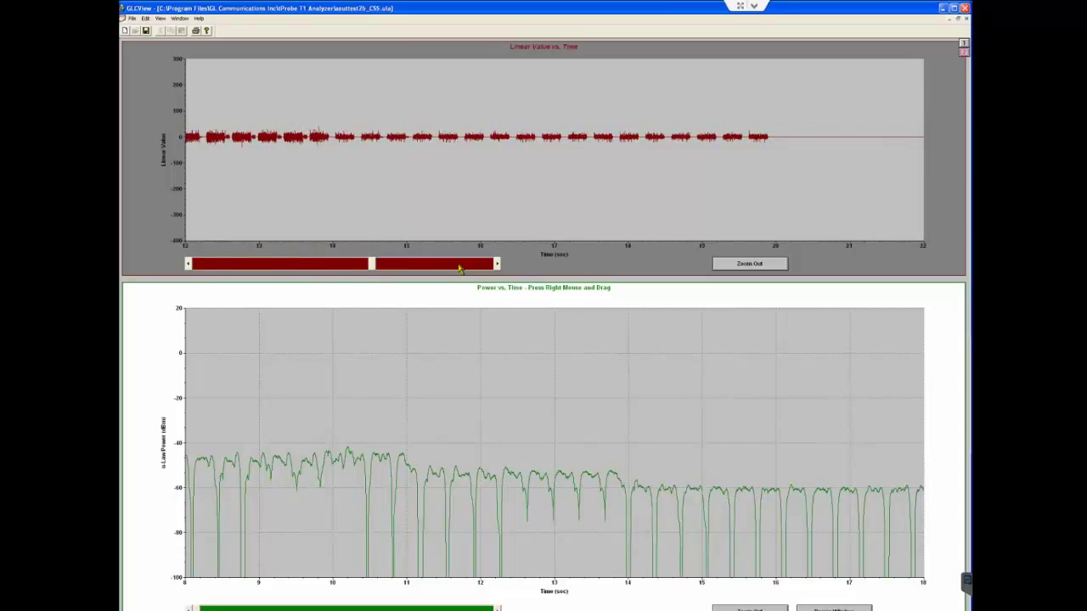